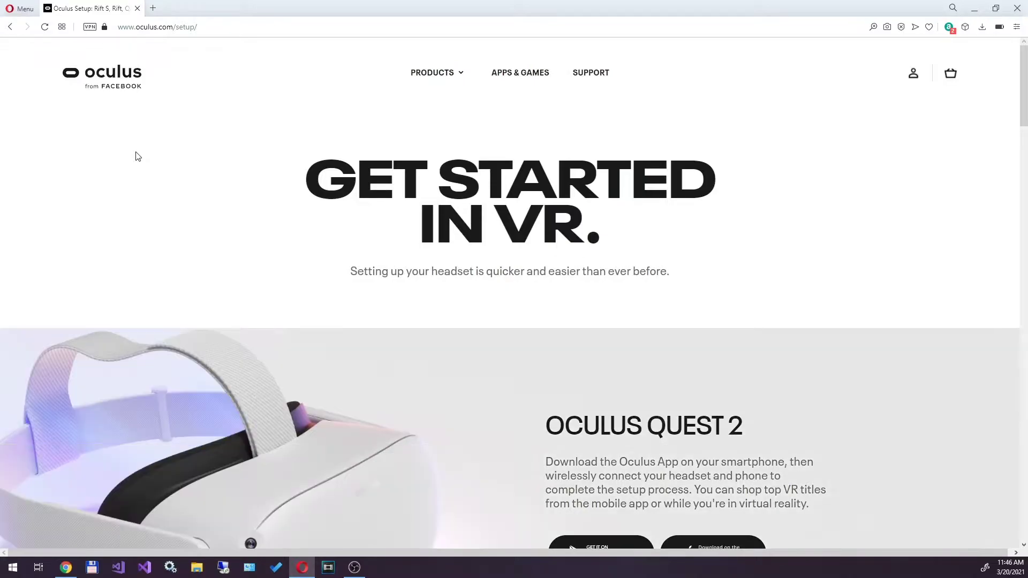
Download the Oculus PC software from the Oculus Link section of oculus.com/setup.
scroll(798, 239, "down", 5)
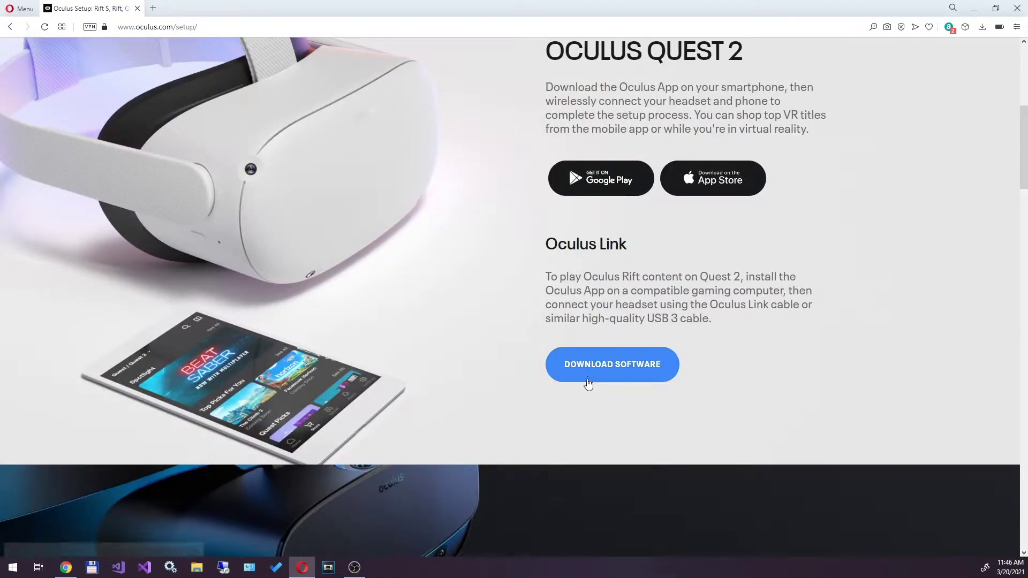
left_click(588, 381)
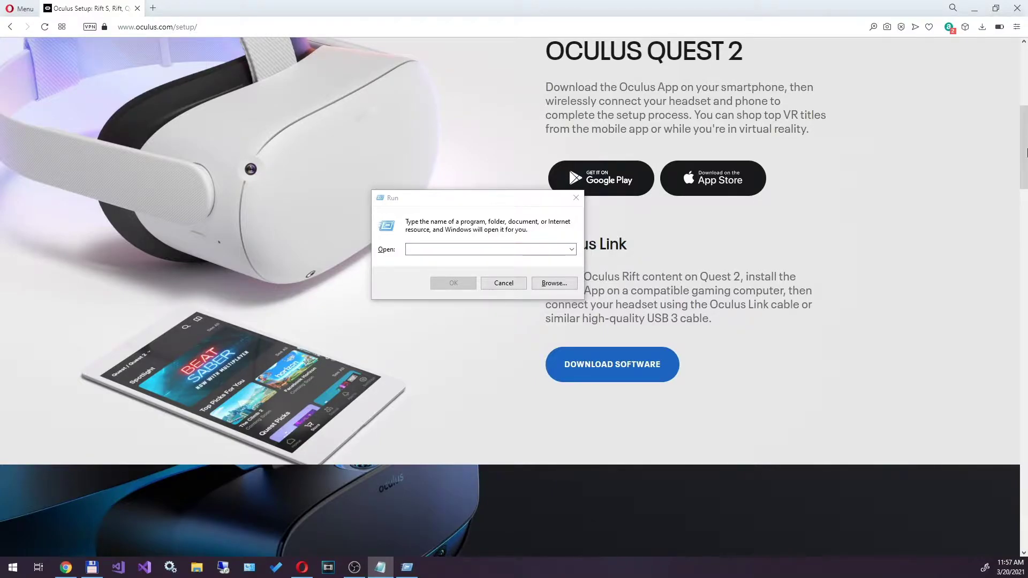
Run OculusSetup.exe with /drive=D from the Run dialog to install into D:\Oculus\.
left_click(415, 256)
key("ctrl+v")
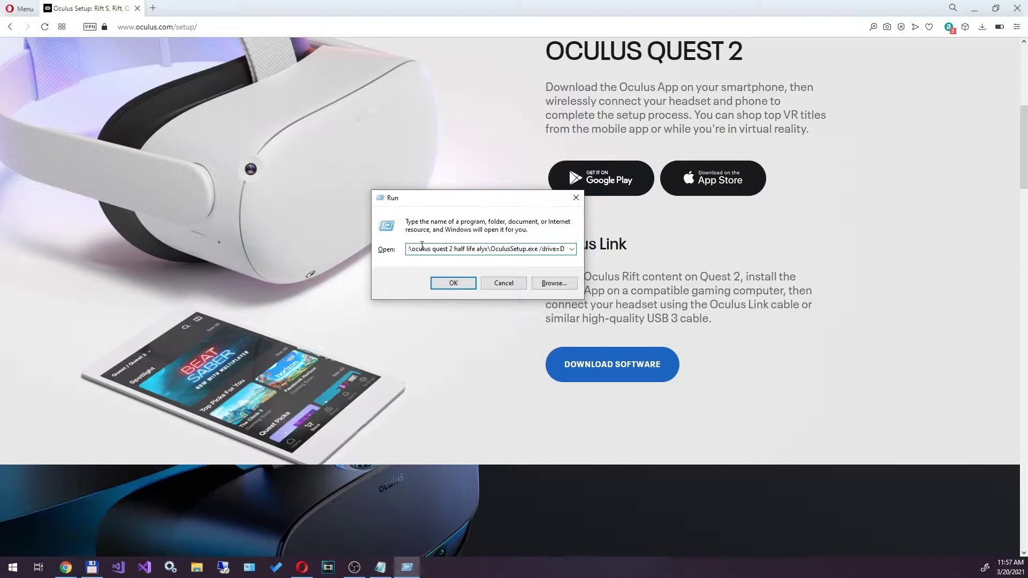
left_click_drag(490, 249, 554, 252)
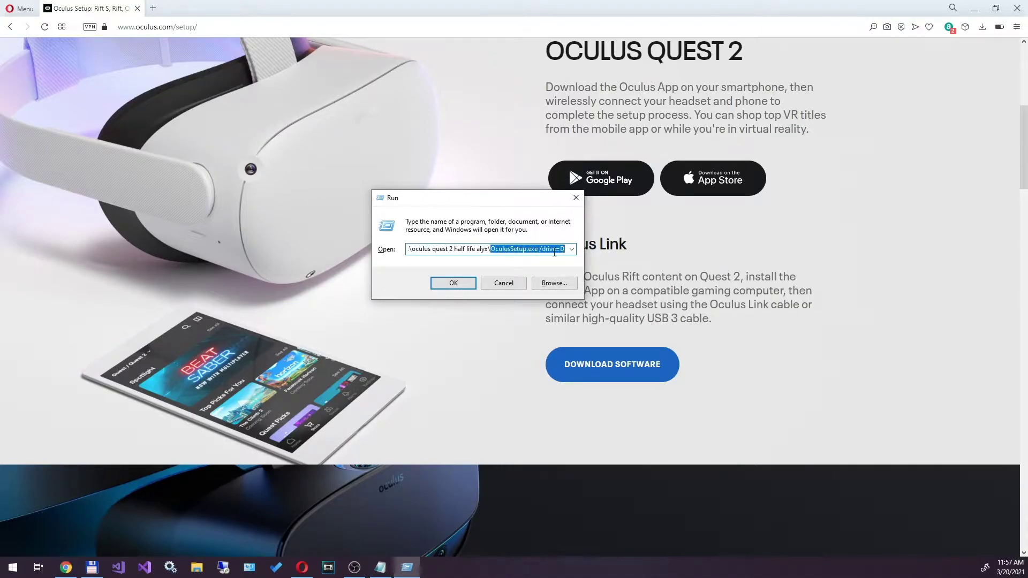
left_click(458, 281)
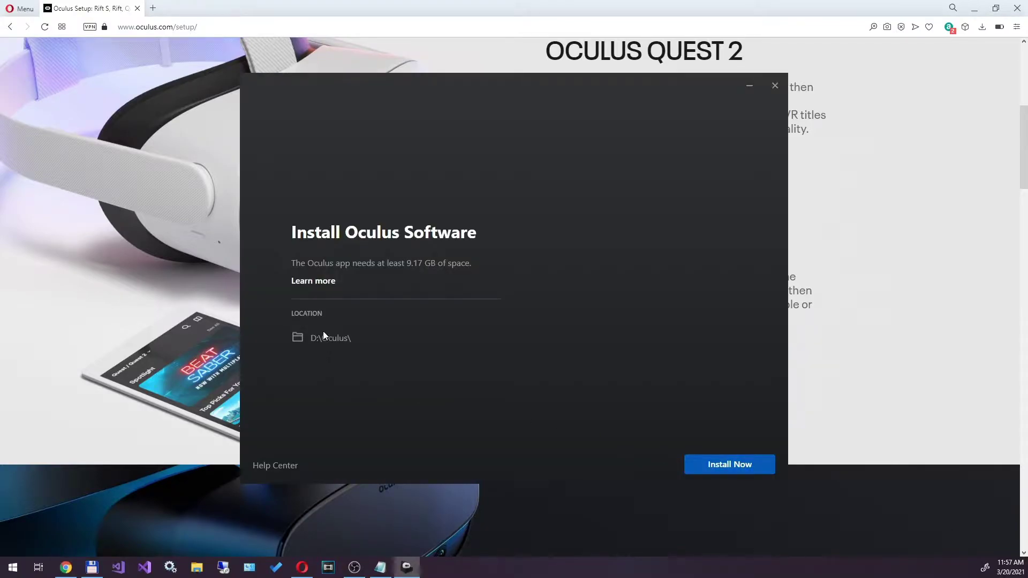
left_click(735, 472)
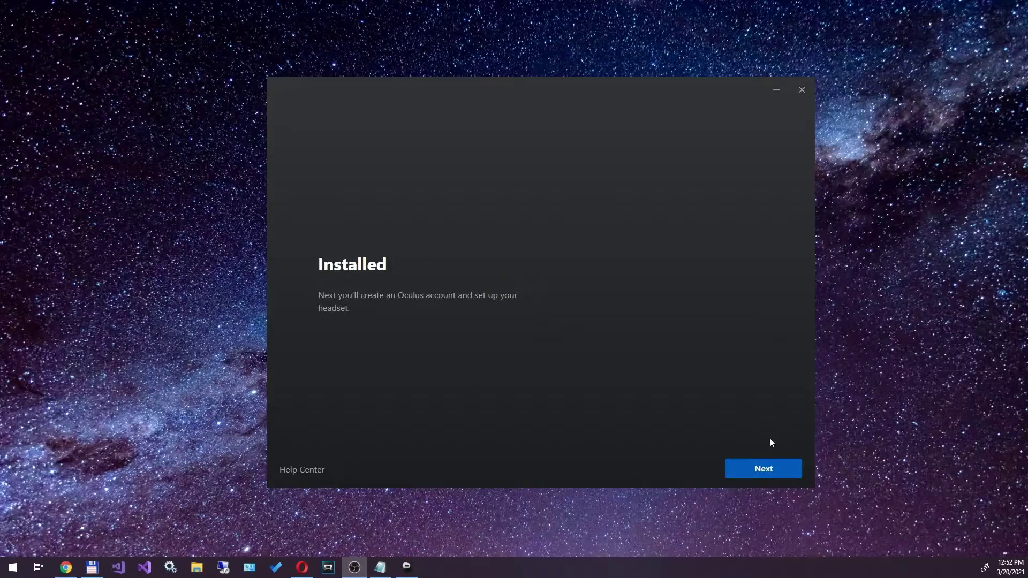
After installation, continue with Facebook and log in with the existing Oculus account.
left_click(748, 473)
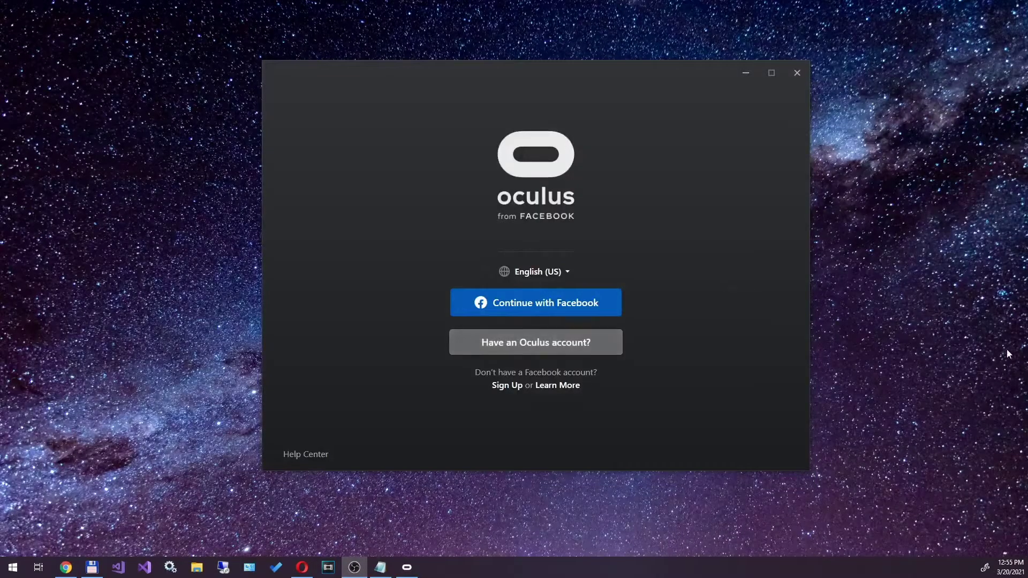
left_click(566, 304)
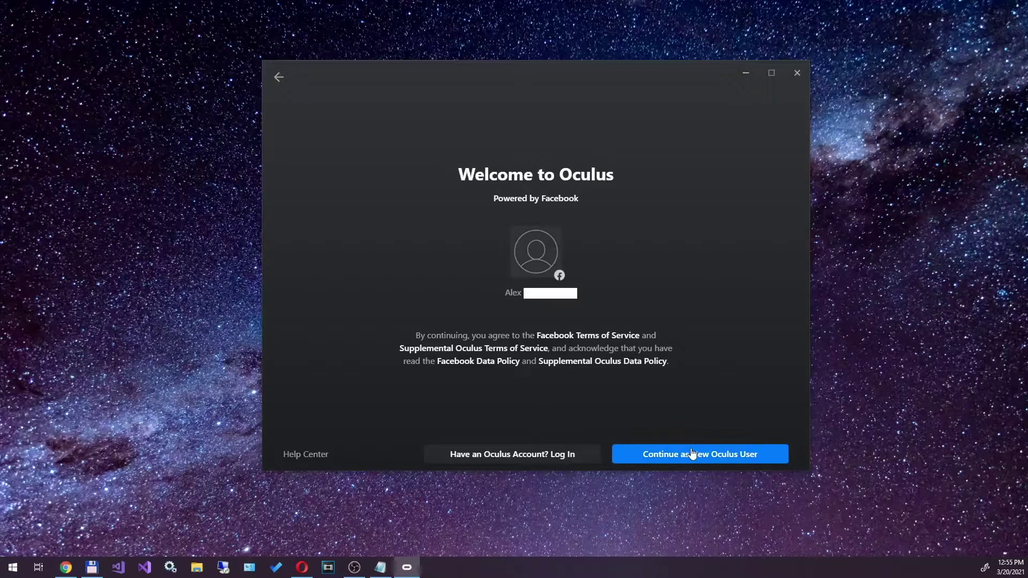
left_click(566, 458)
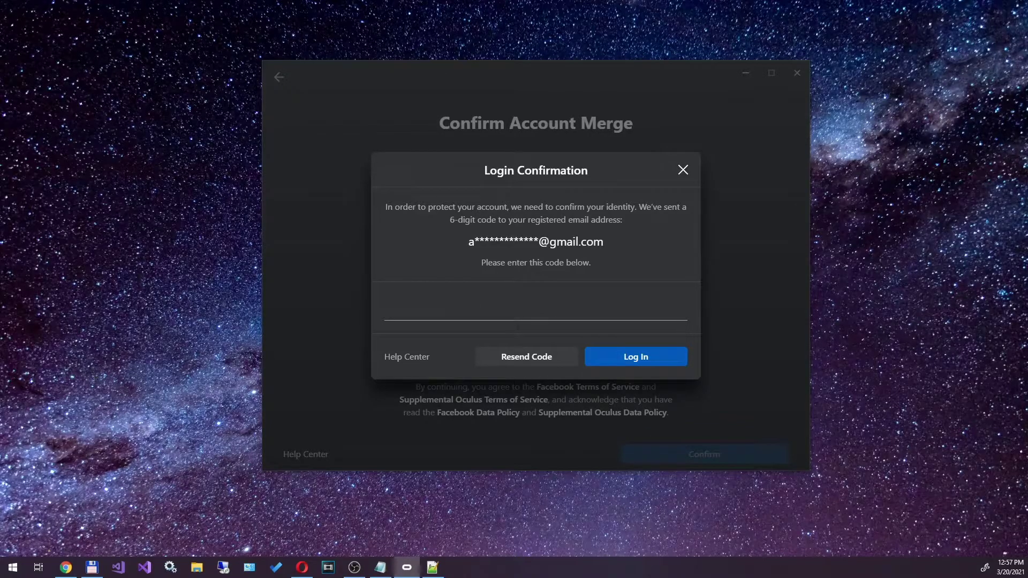
Paste the six-digit code from the e-mail into Login Confirmation and submit it.
key("alt+Tab")
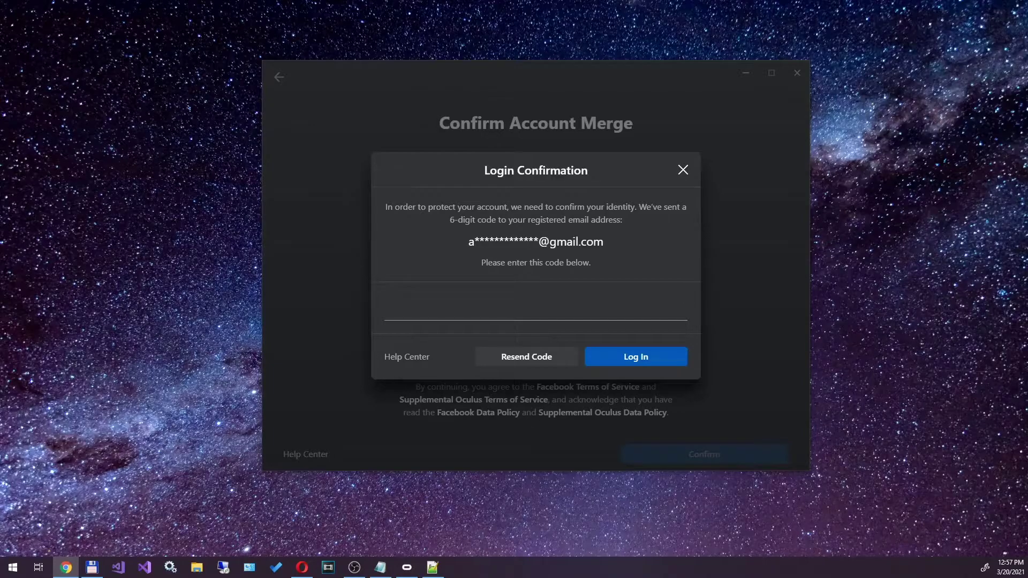
key("alt+Tab")
key("ctrl+v")
key("Return")
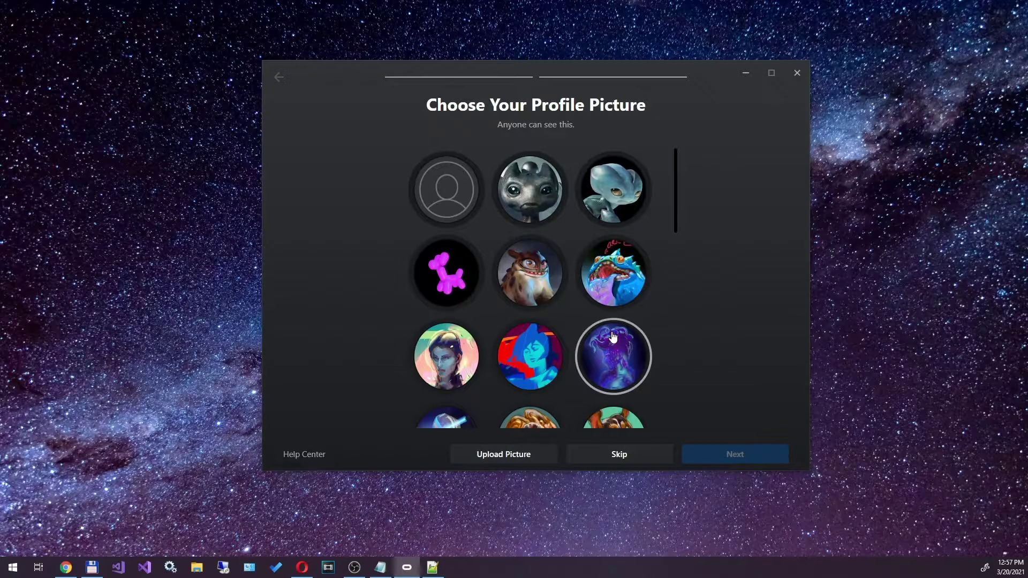
Pick a profile picture, keep D:\Oculus\Software for downloads, and dismiss the terms notice.
left_click(701, 455)
left_click(702, 456)
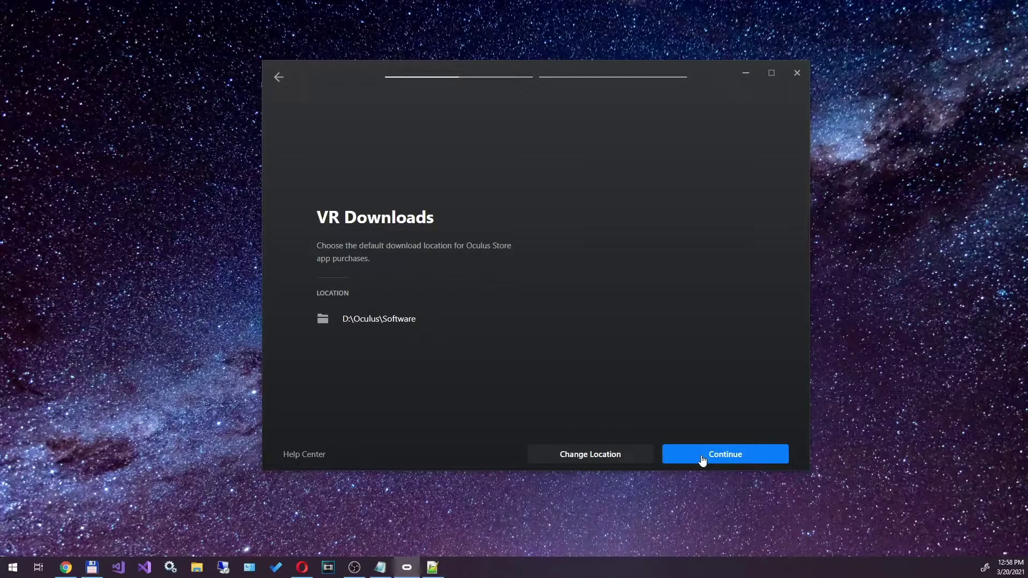
left_click(702, 456)
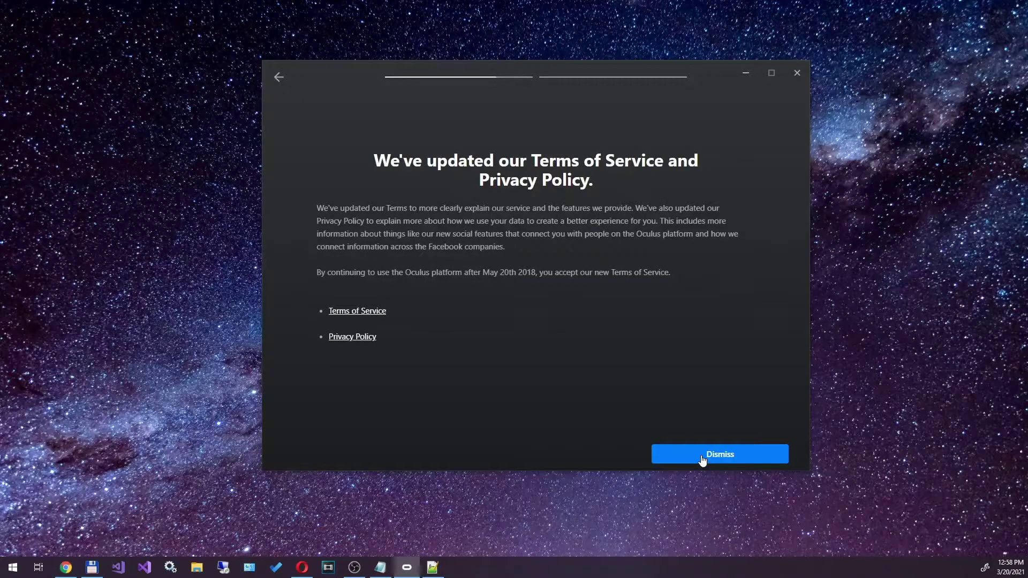
left_click(703, 456)
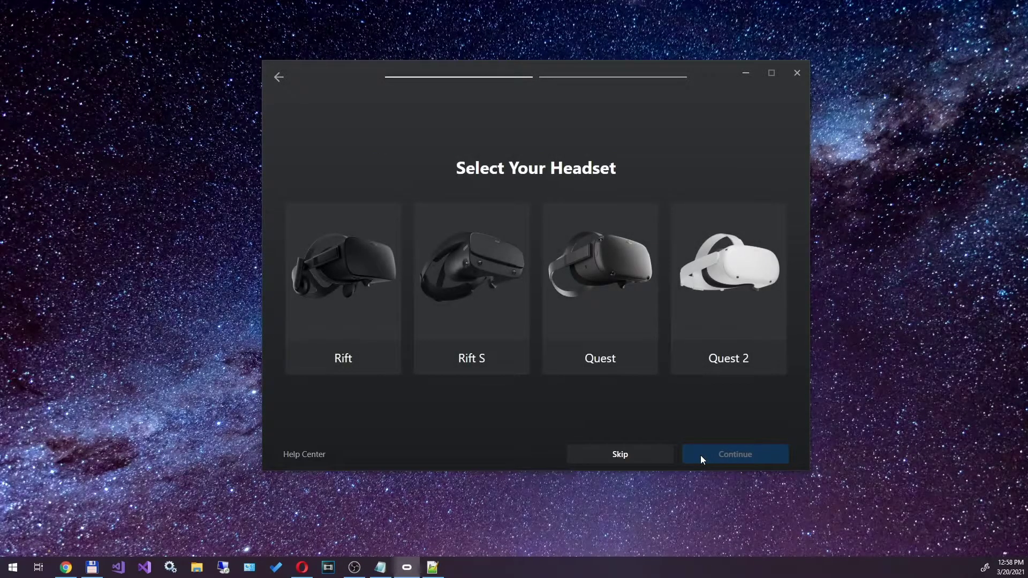
Select Quest 2 as the headset and continue to the cable connection page.
left_click(710, 294)
left_click(740, 455)
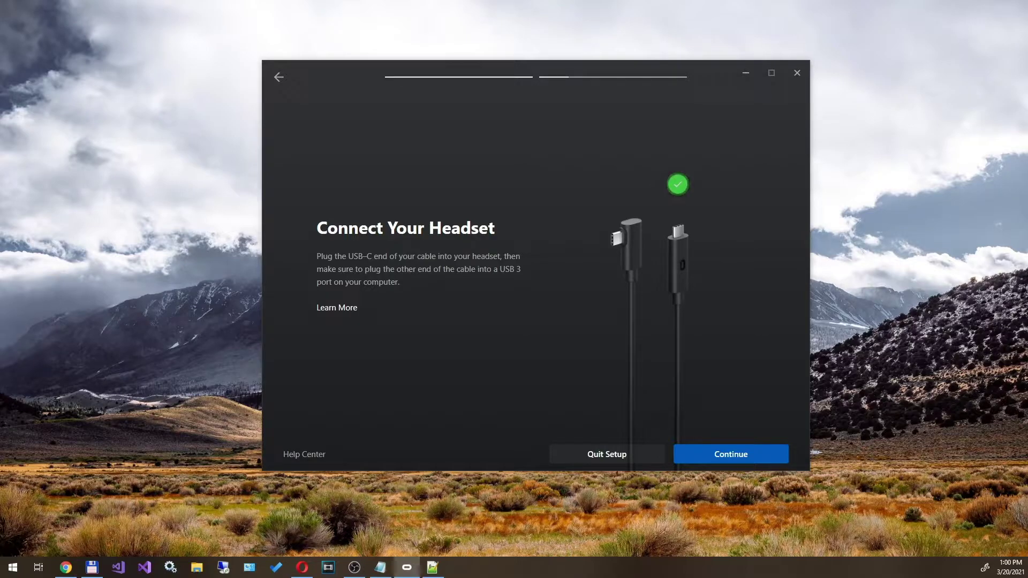
Run the cable test, passing as USB 3 at 1.7 Gbps, and complete Link setup.
left_click(733, 455)
left_click(627, 454)
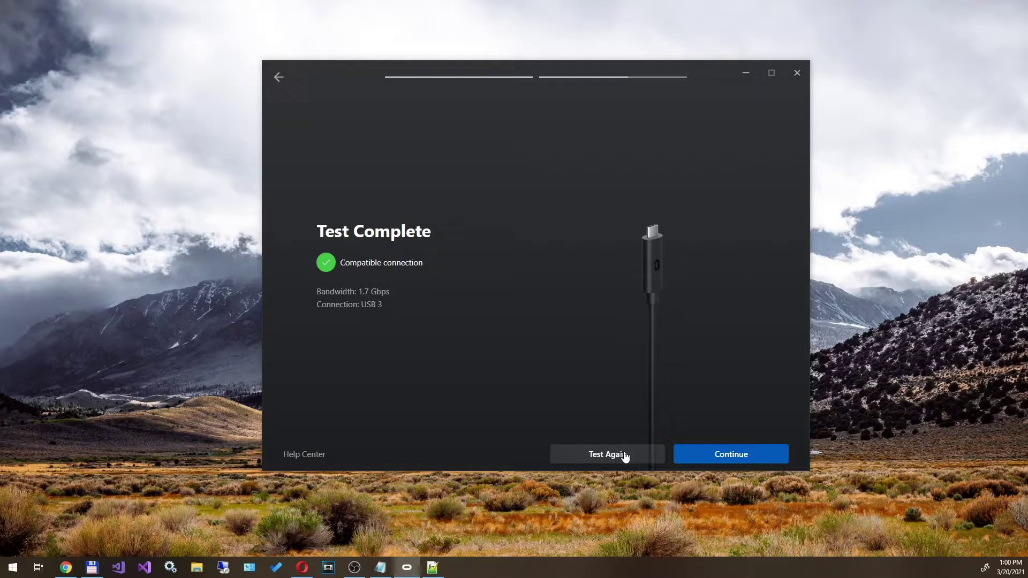
left_click(757, 455)
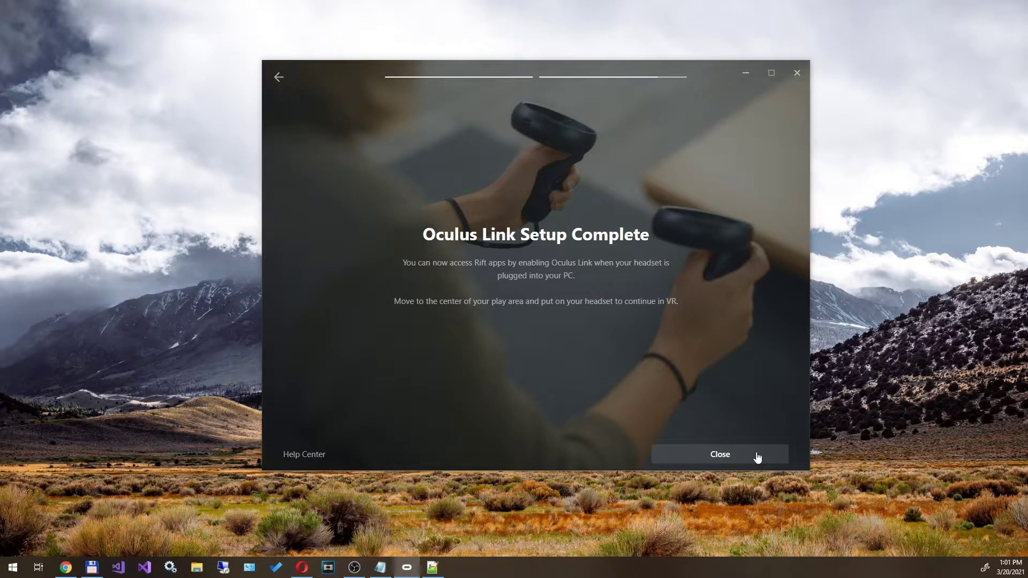
Turn on Unknown Sources in Settings > General and confirm with Allow.
left_click(718, 455)
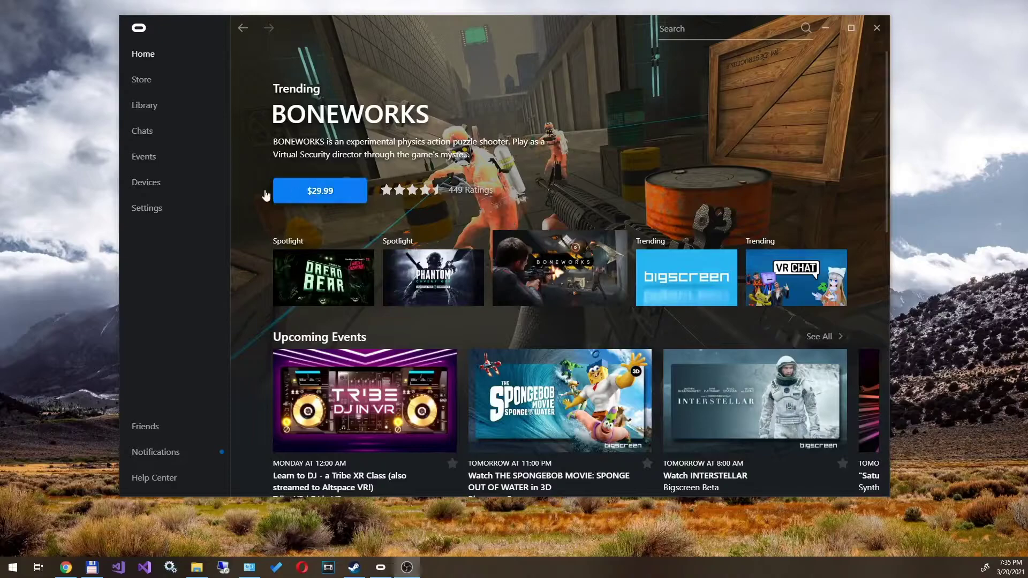
left_click(149, 207)
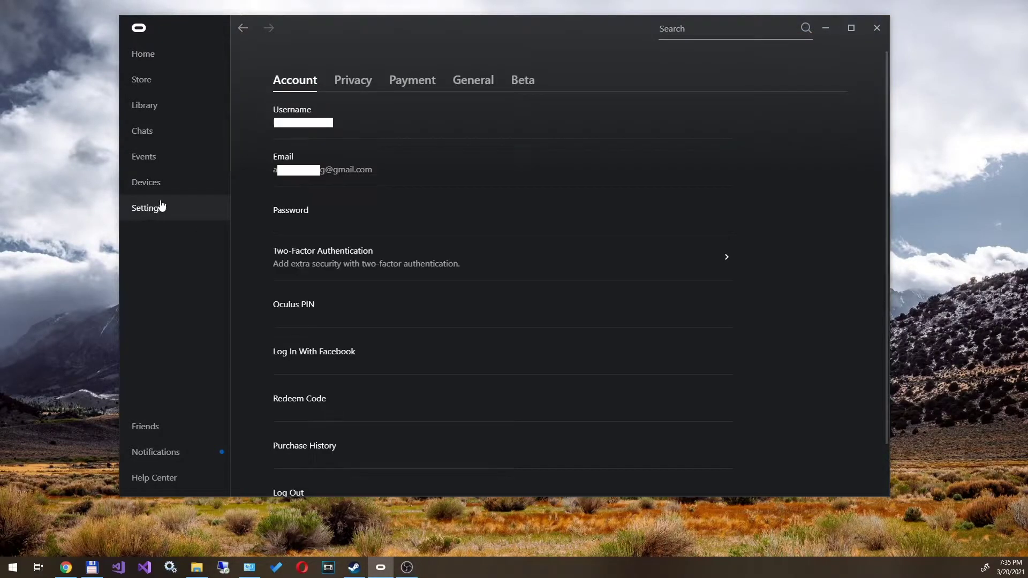
left_click(466, 91)
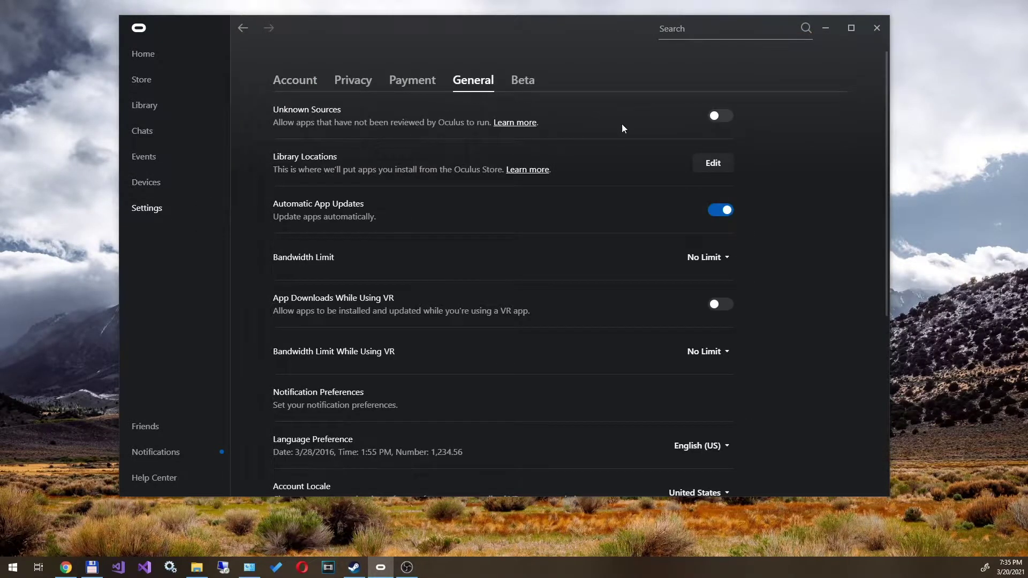
left_click(720, 116)
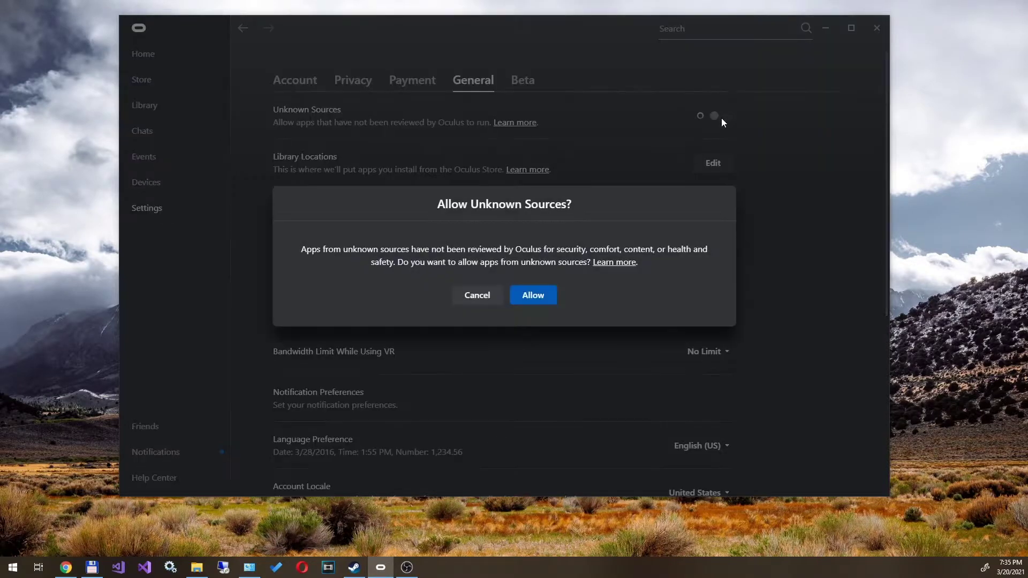
left_click(524, 301)
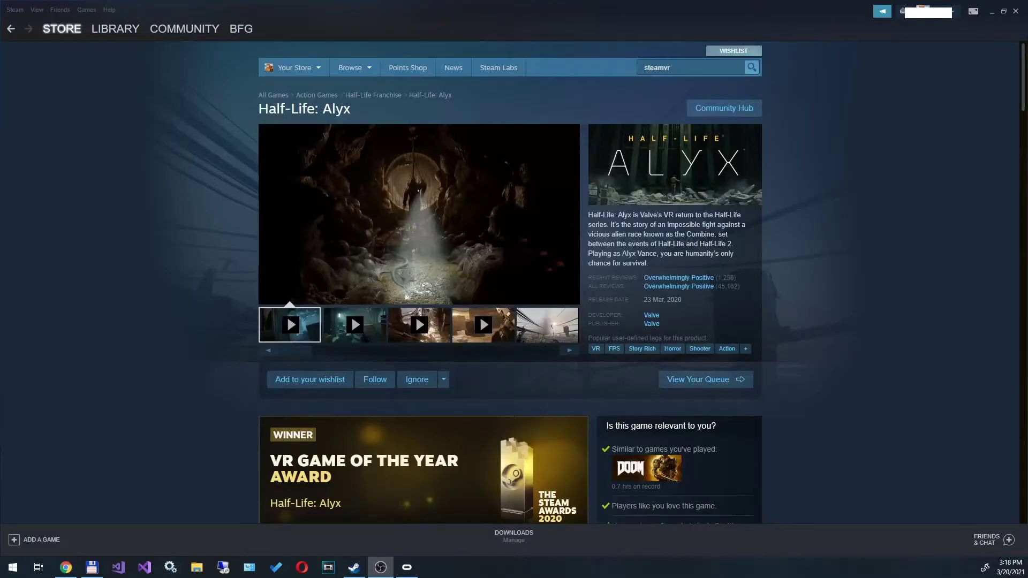
Find SteamVR in the Steam store and install it via Play Game.
left_click(688, 68)
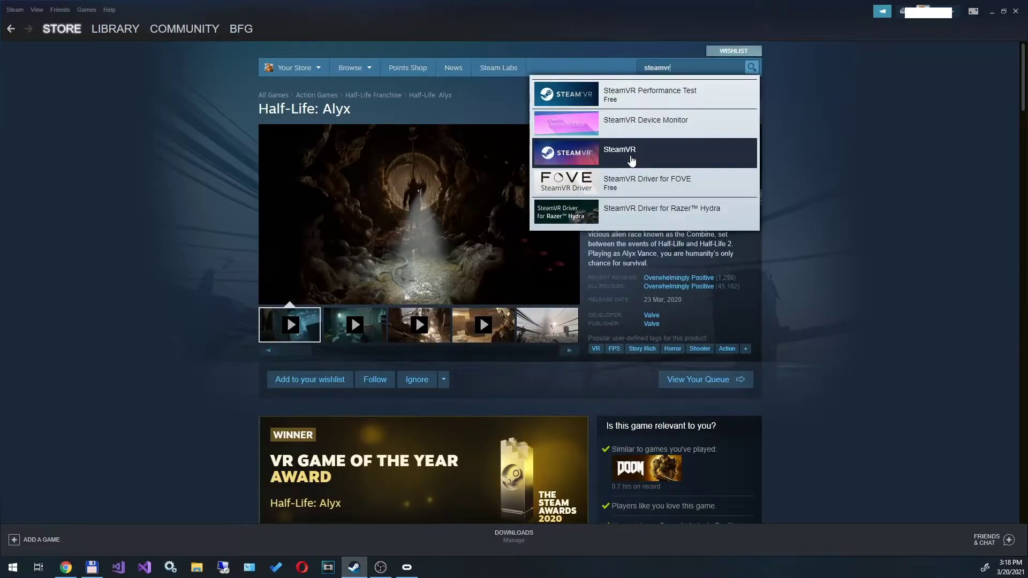
left_click(631, 157)
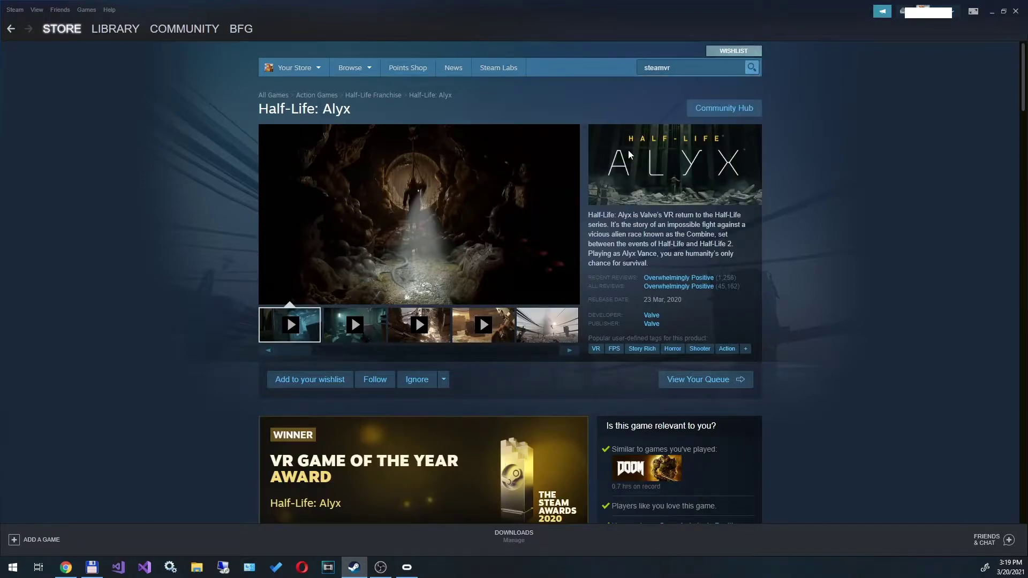
scroll(589, 321, "down", 2)
left_click(549, 446)
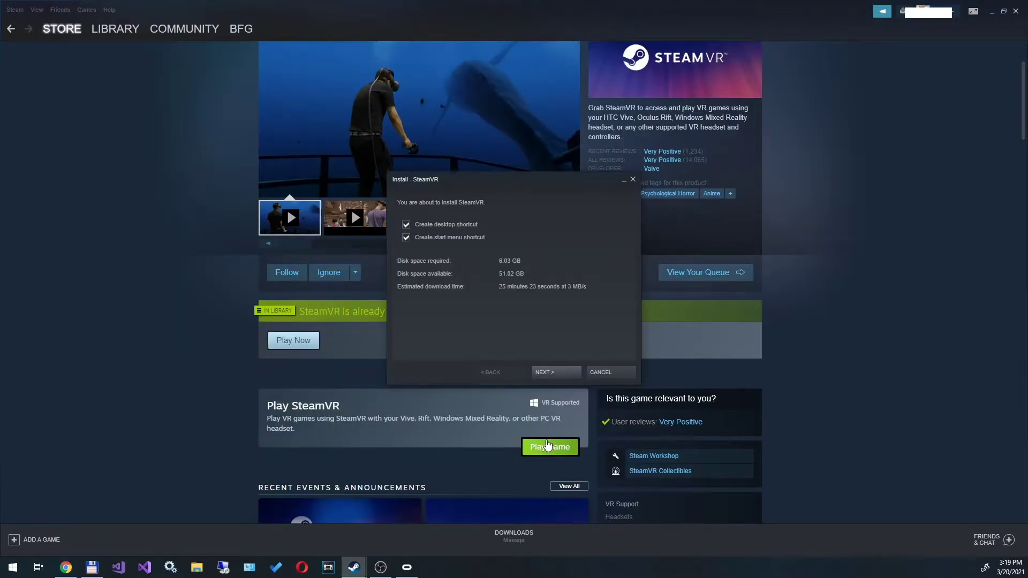
left_click(559, 371)
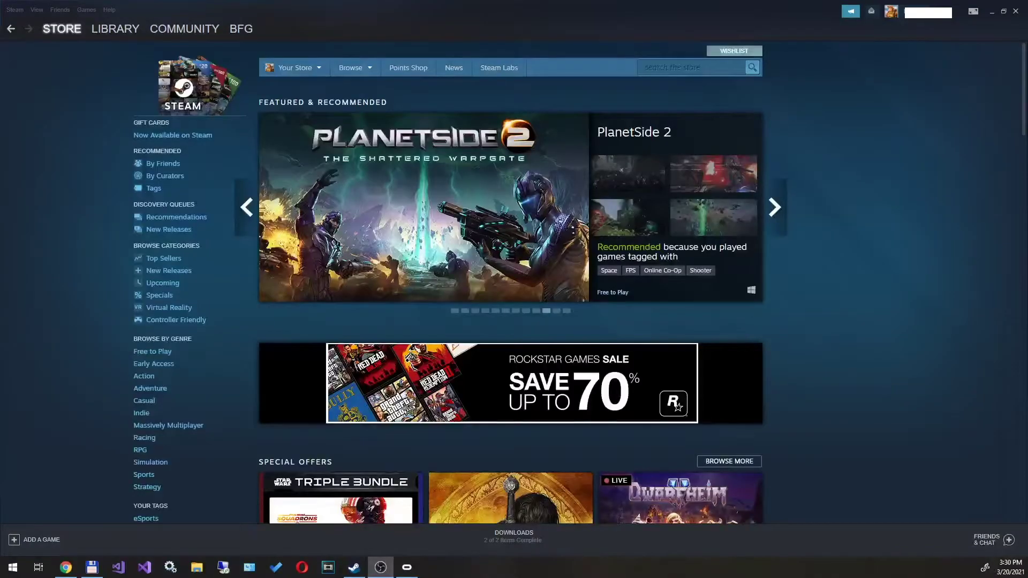
Search the store for alyx and open the Half-Life: Alyx page.
left_click(696, 64)
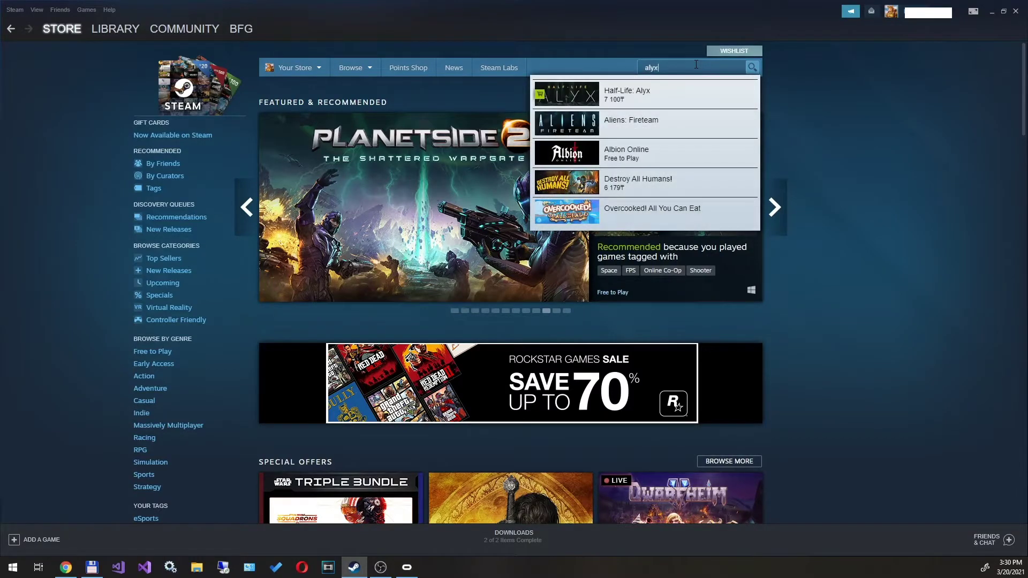
left_click(668, 94)
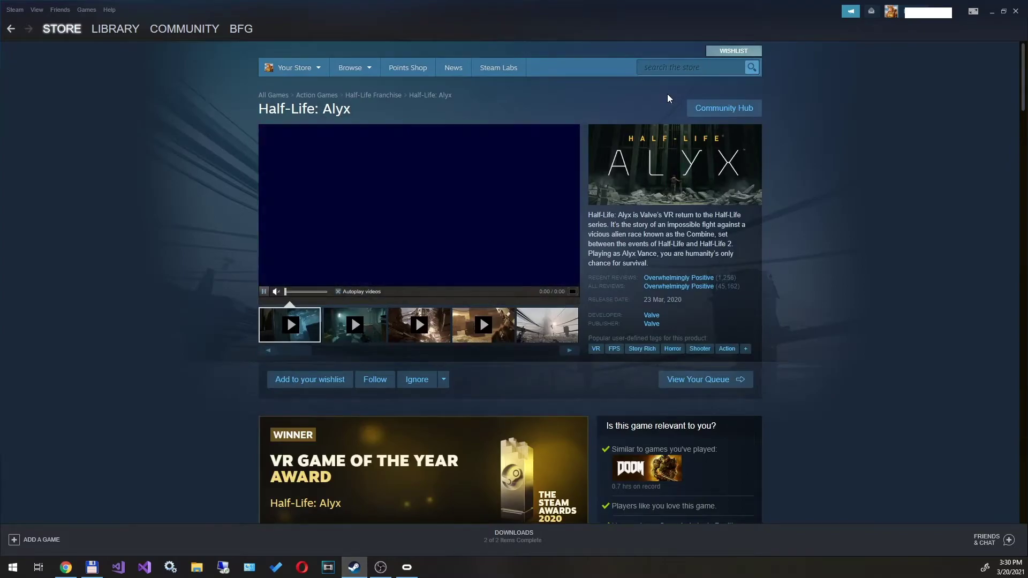
scroll(445, 278, "down", 3)
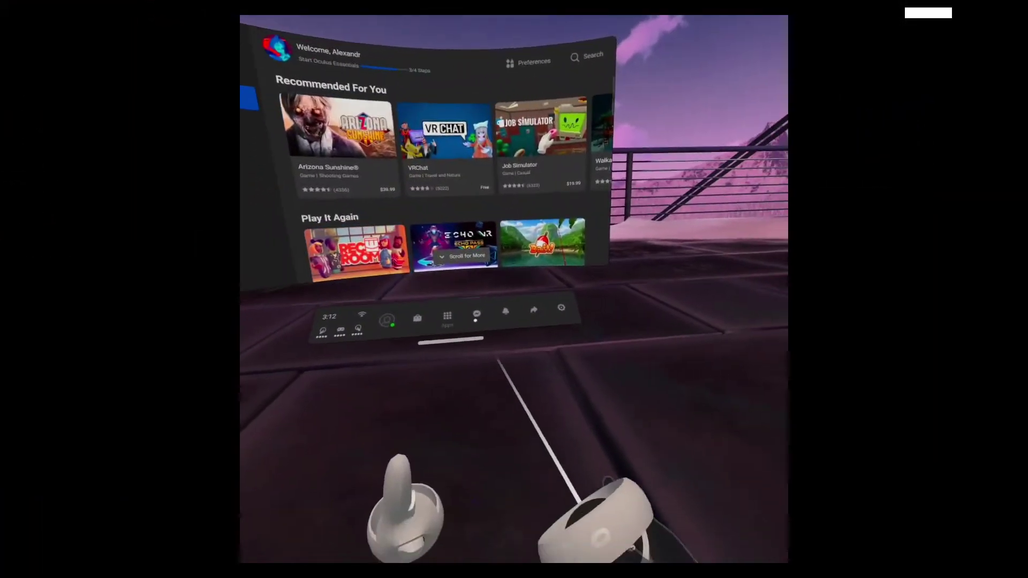
In the Quest 2 headset, enable Oculus Link from Quick Settings to reach SteamVR Home.
left_click(512, 276)
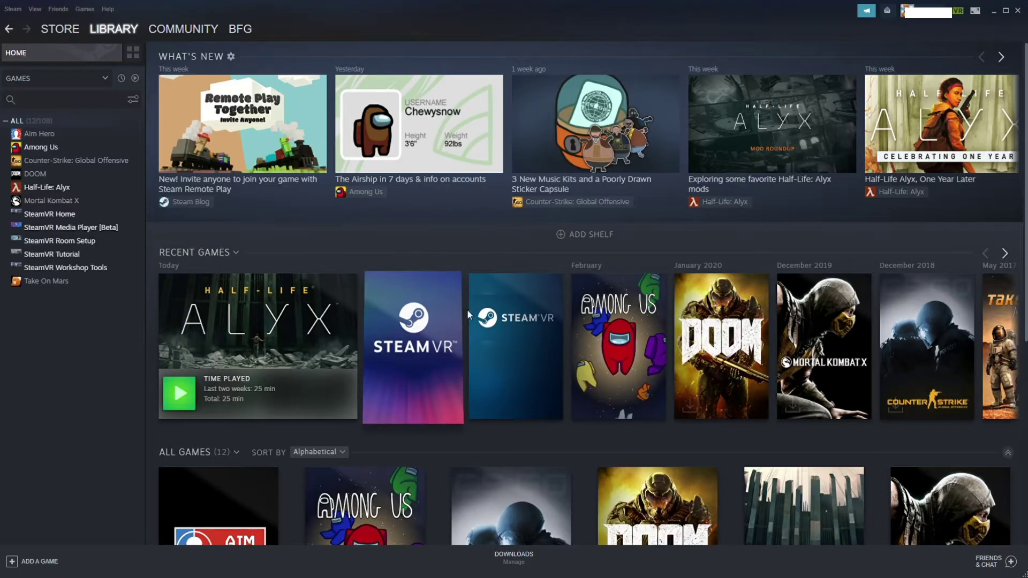
Start Half-Life: Alyx from its tile under Recent Games in the Steam Library.
left_click(180, 396)
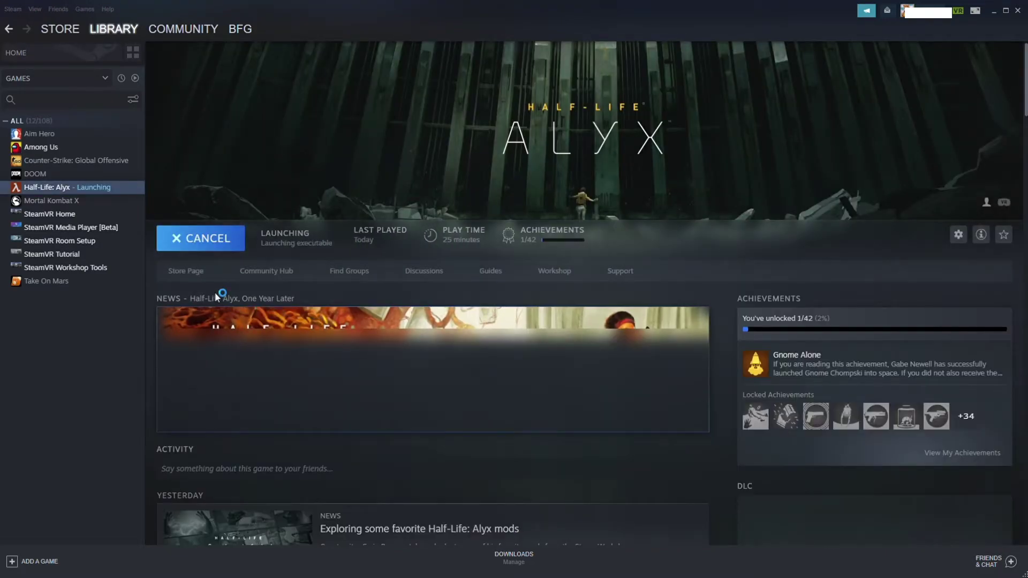